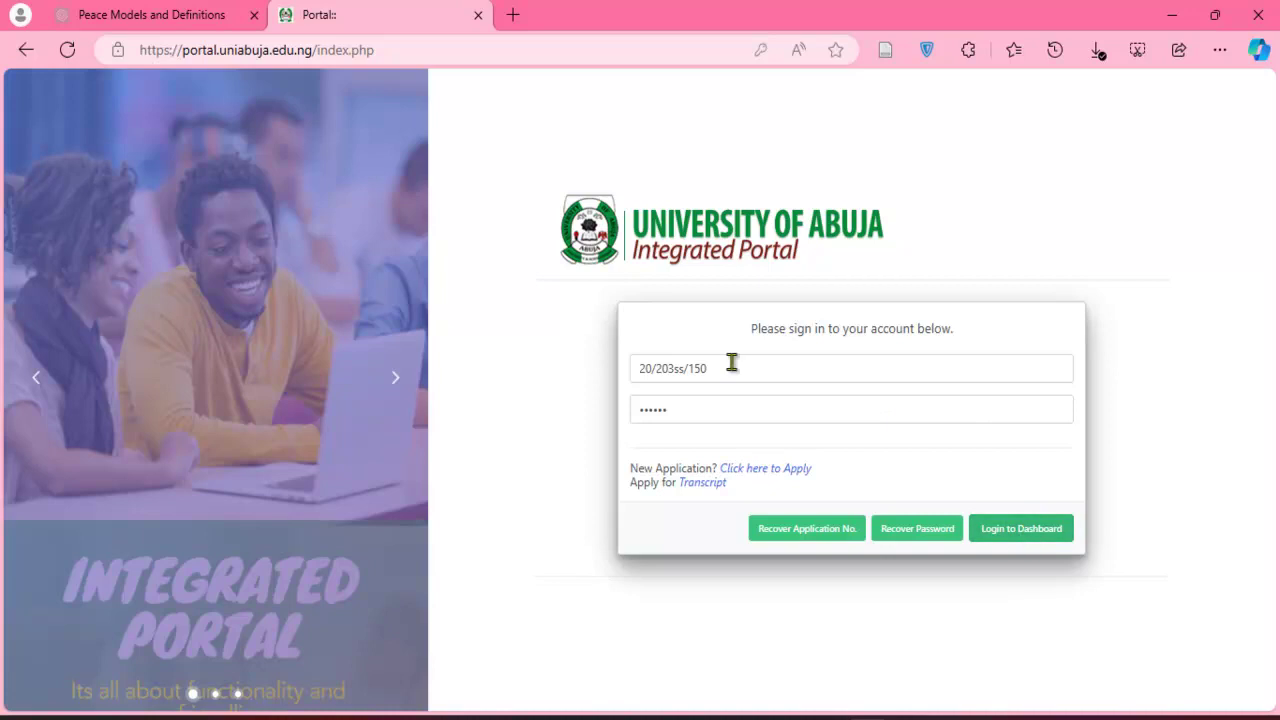
# - Log in to the student dashboard with the filled-in credentials and open the payment section
pyautogui.click(988, 528)
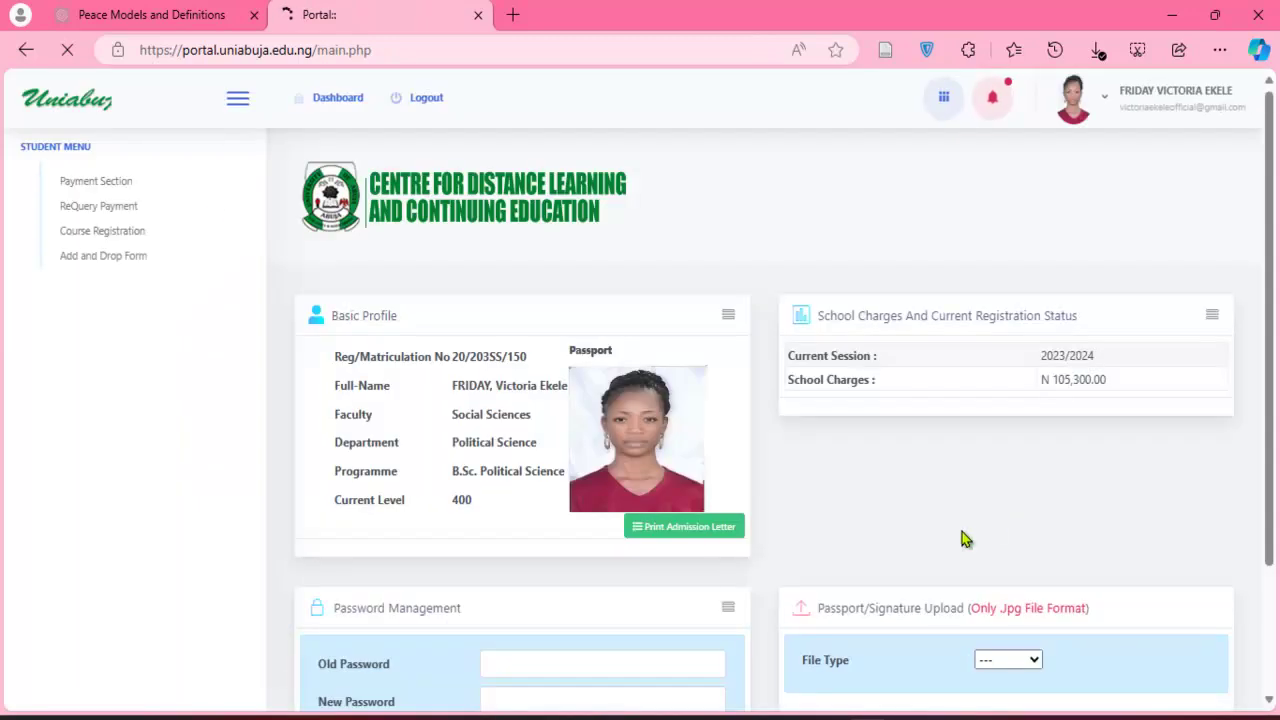
pyautogui.click(99, 184)
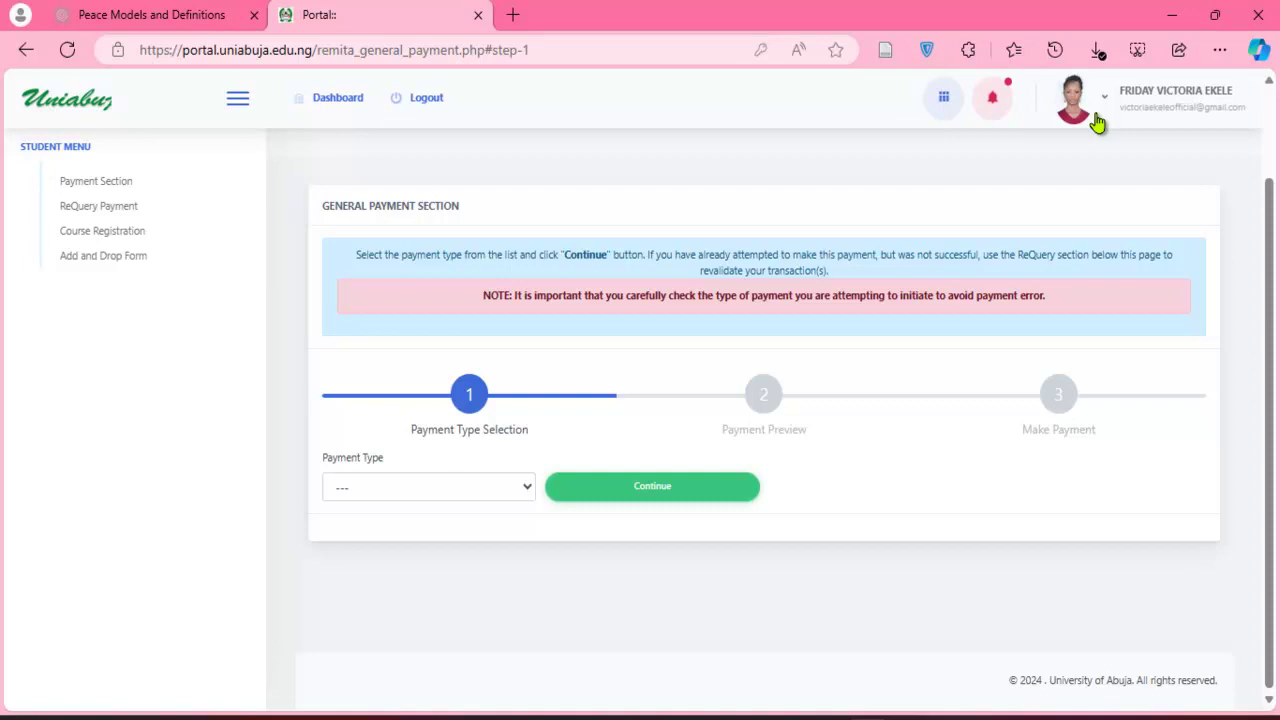
# - Choose School Charges (=N= 105,300.00) as the payment type, continue to the payment preview and generate the RRR
pyautogui.click(458, 500)
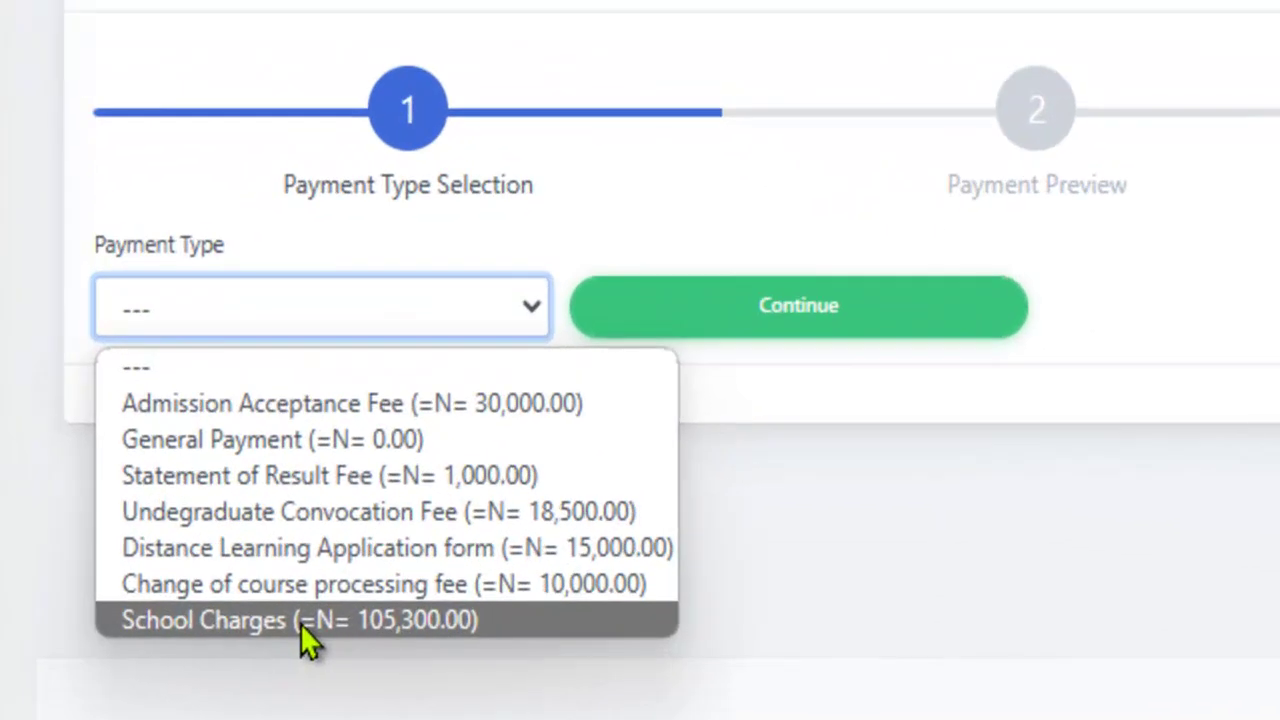
pyautogui.click(421, 638)
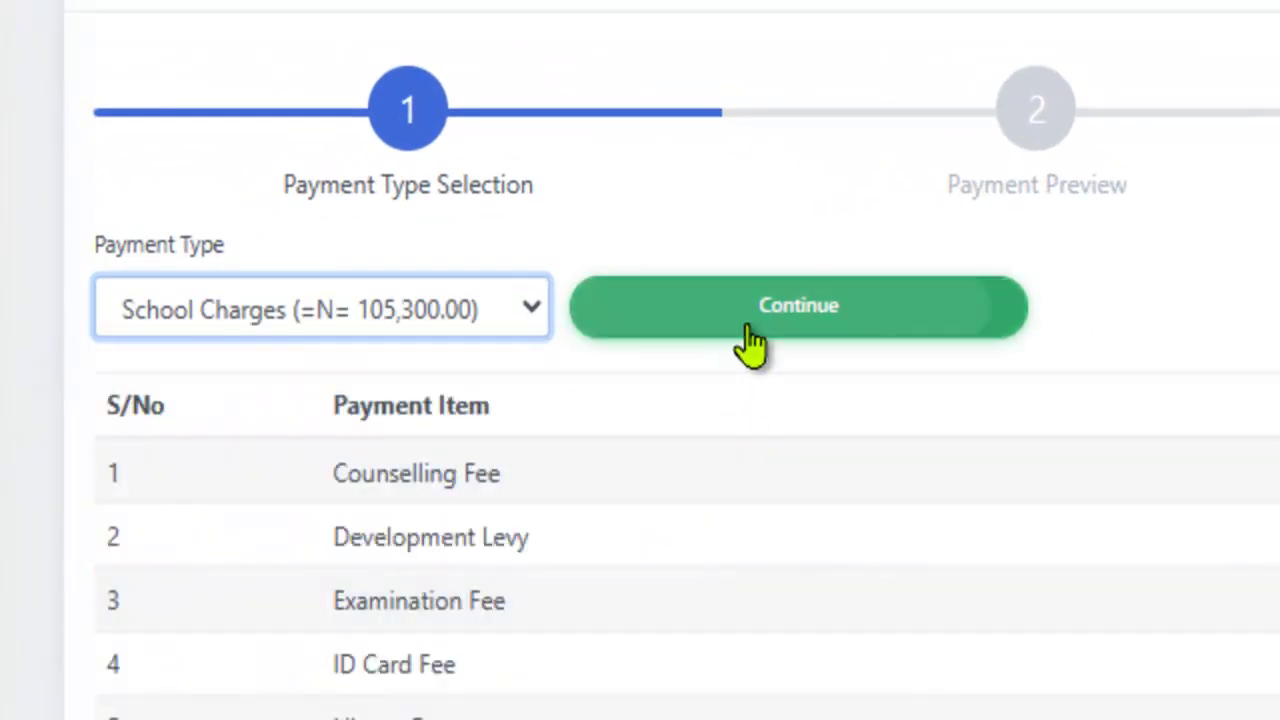
pyautogui.click(751, 328)
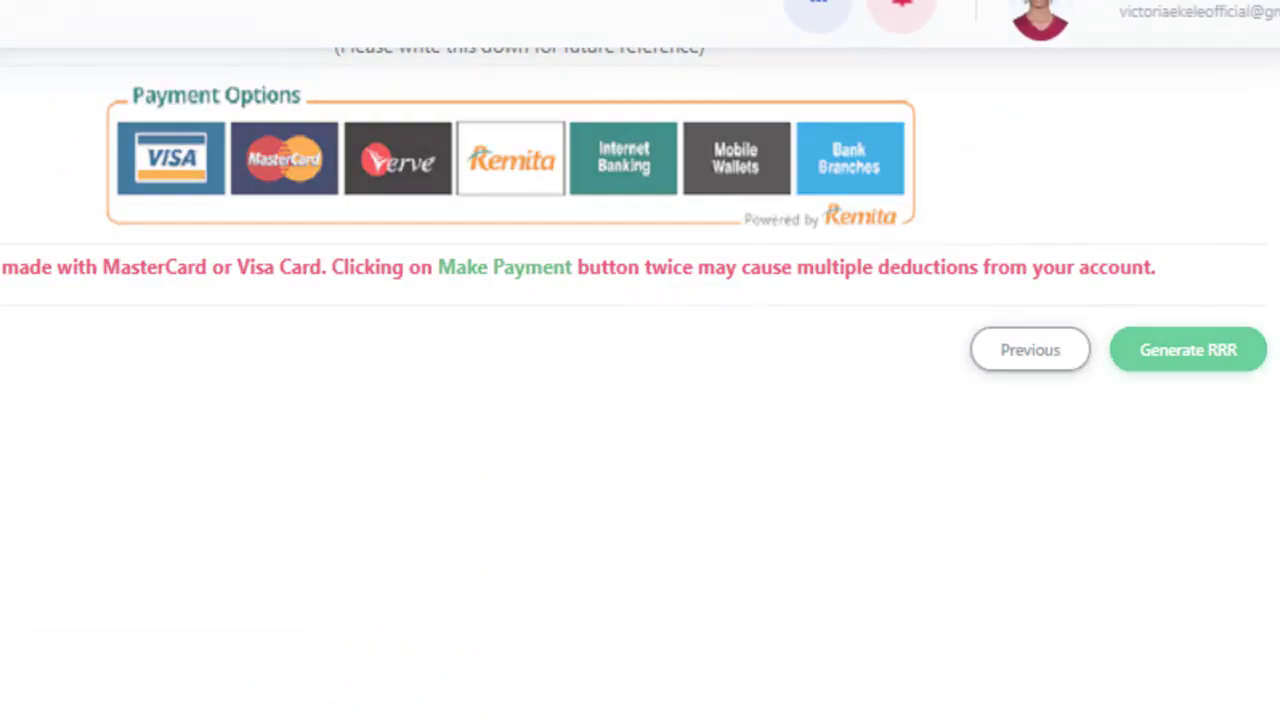
pyautogui.click(1194, 349)
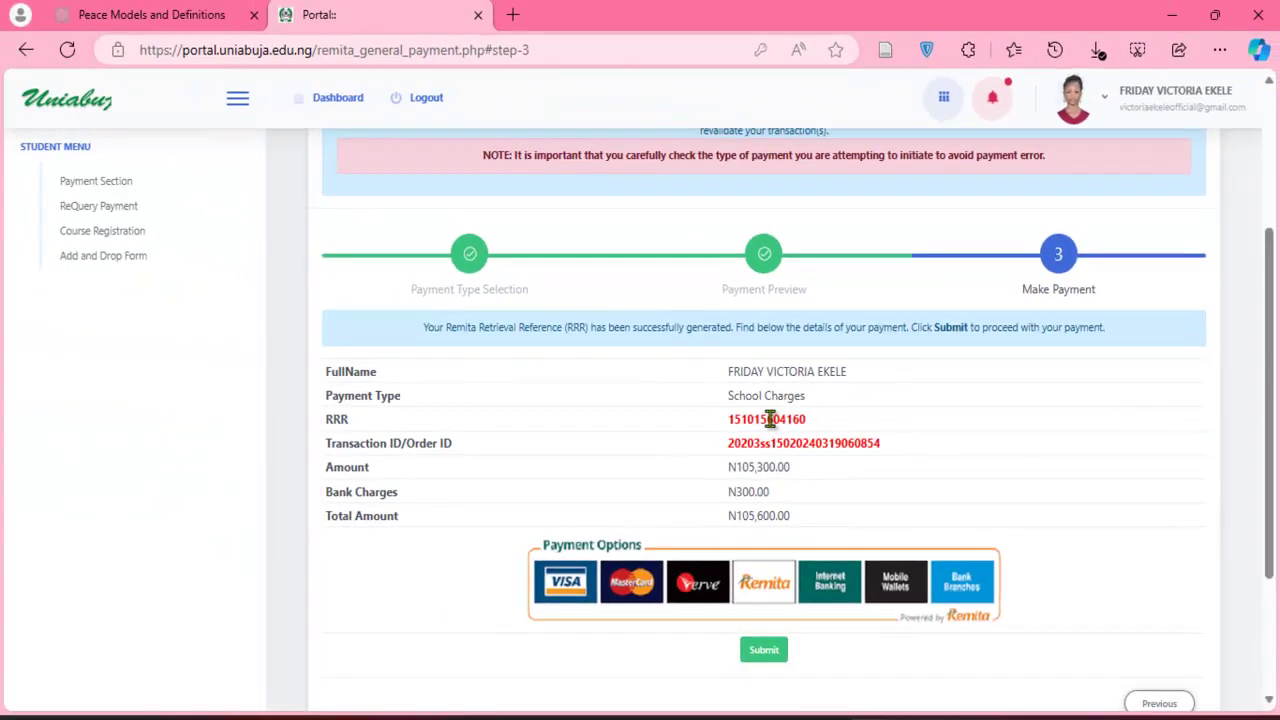
# - Highlight the generated RRR in the School Charges payment details
pyautogui.doubleClick(520, 545)
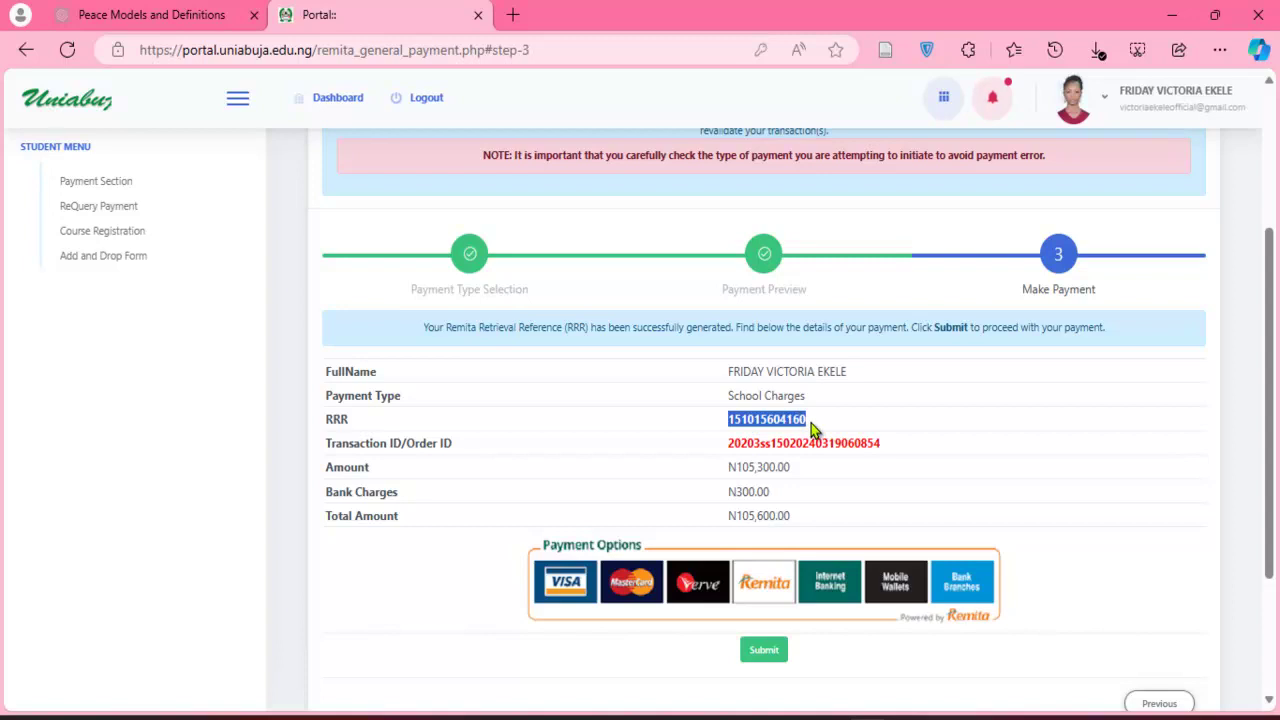
pyautogui.click(811, 423)
pyautogui.moveTo(809, 423); pyautogui.dragTo(728, 421)
# - Return to the dashboard and look through its sections down to the list of payment receipts
pyautogui.click(340, 100)
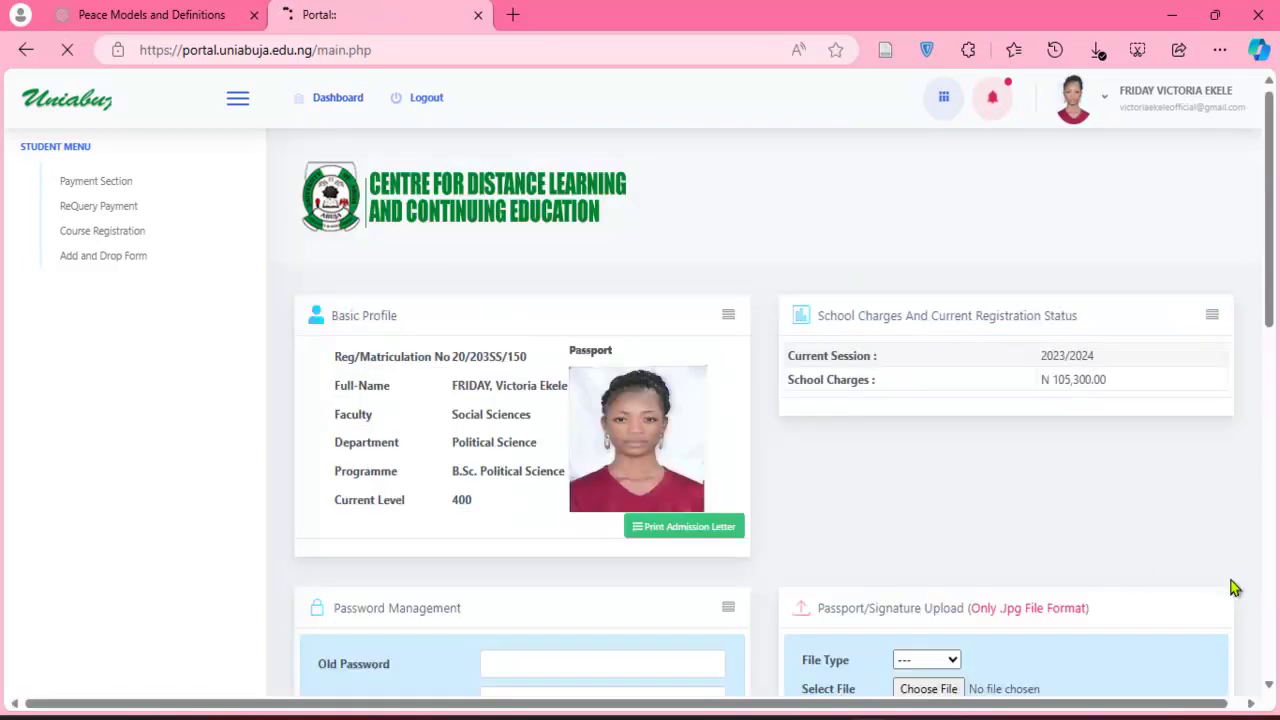
pyautogui.click(1271, 643)
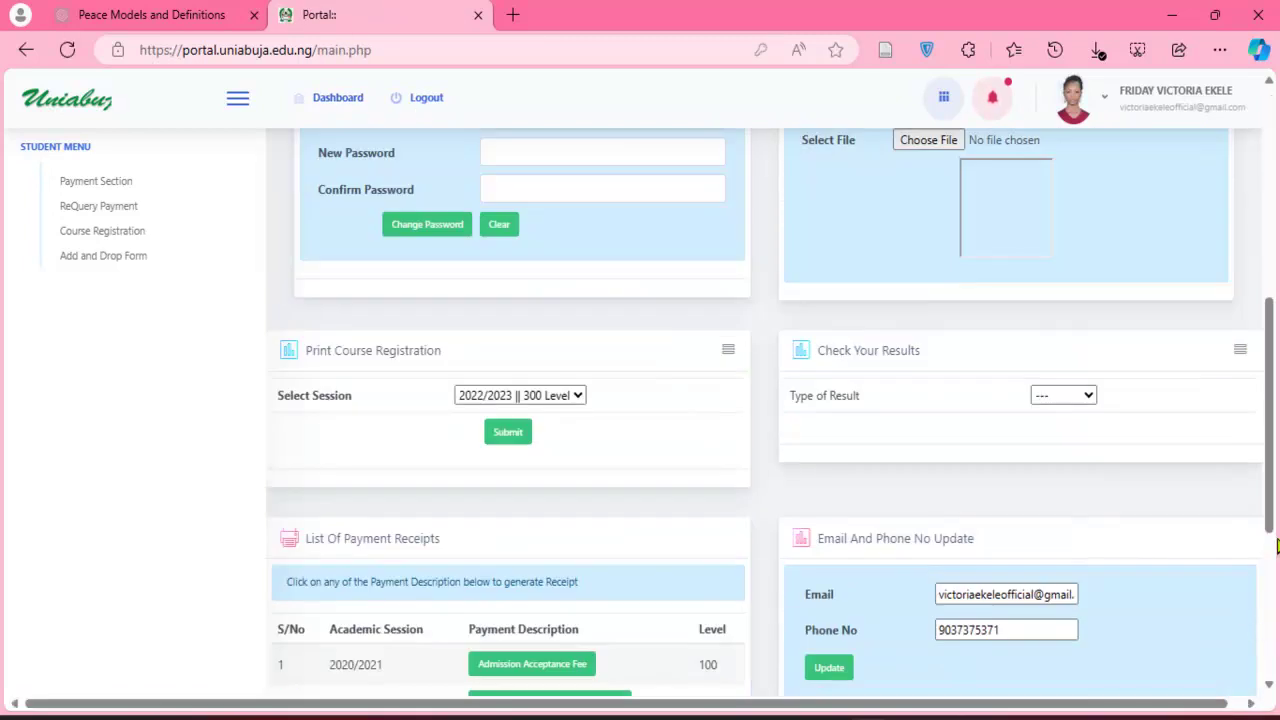
pyautogui.click(1268, 630)
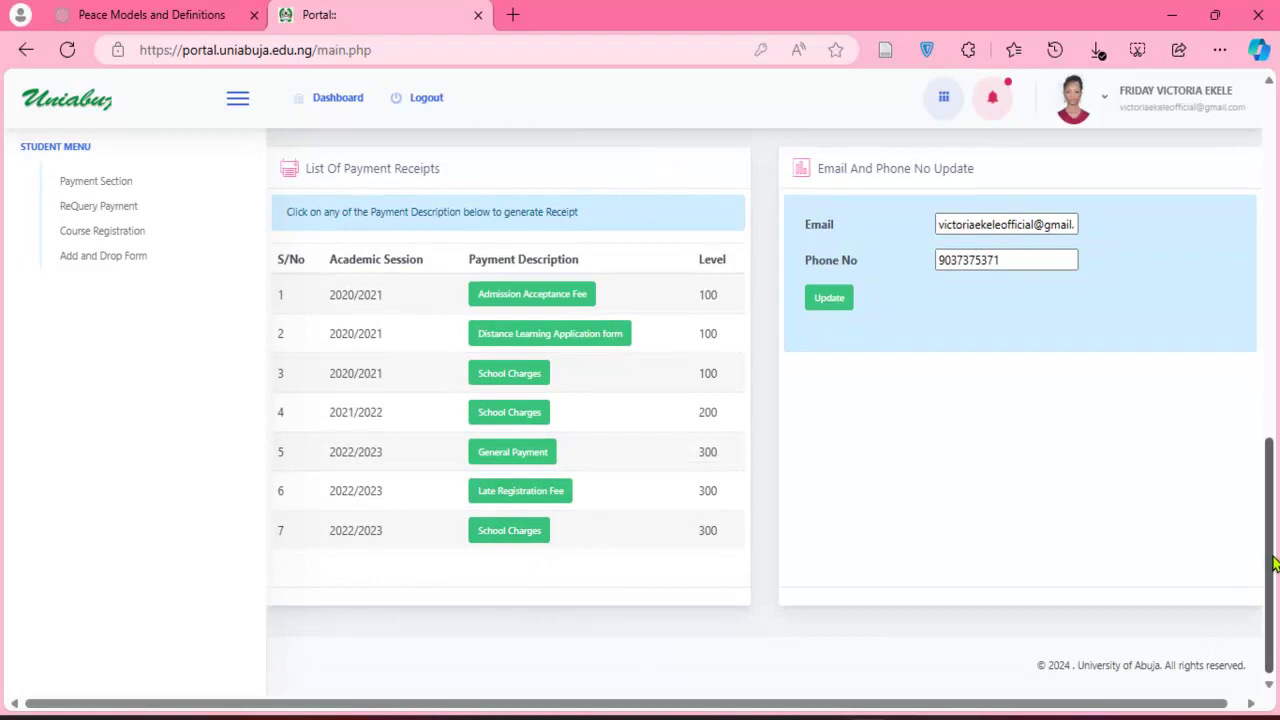
pyautogui.click(1270, 390)
pyautogui.scroll(2, 1270, 390)
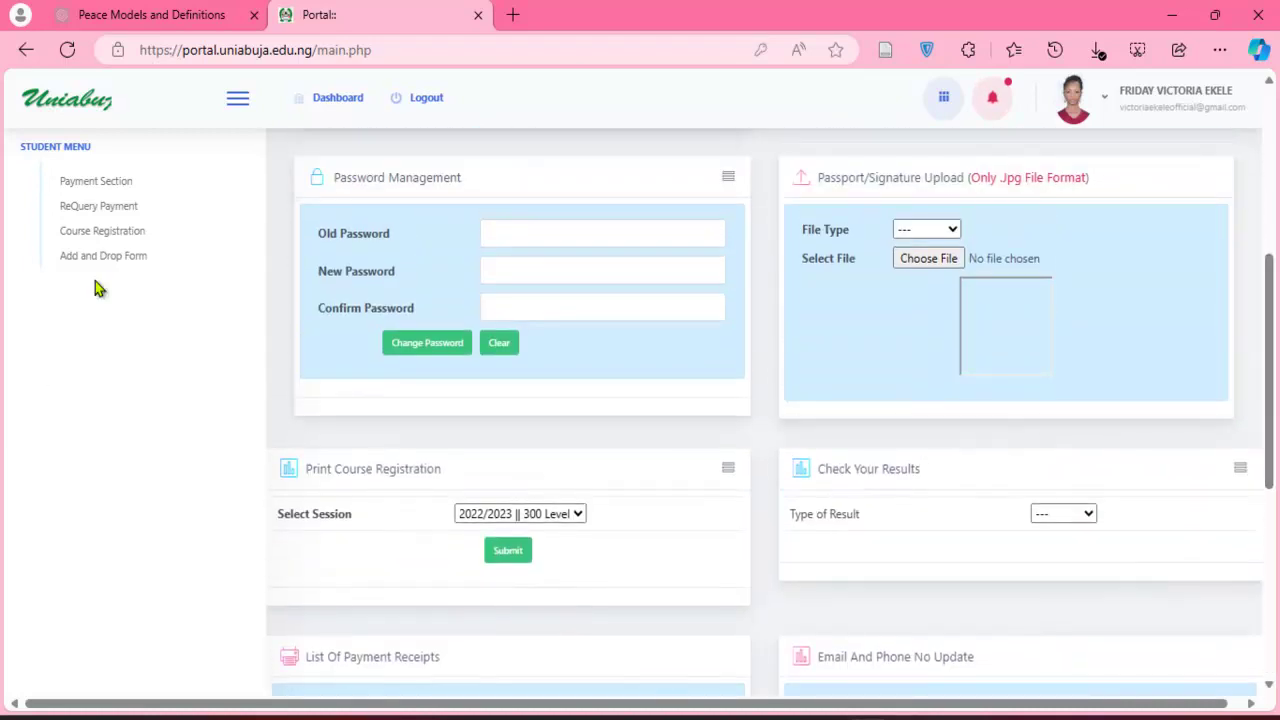
# - Go to payment requery and display the payment records for the student's registration number
pyautogui.click(92, 217)
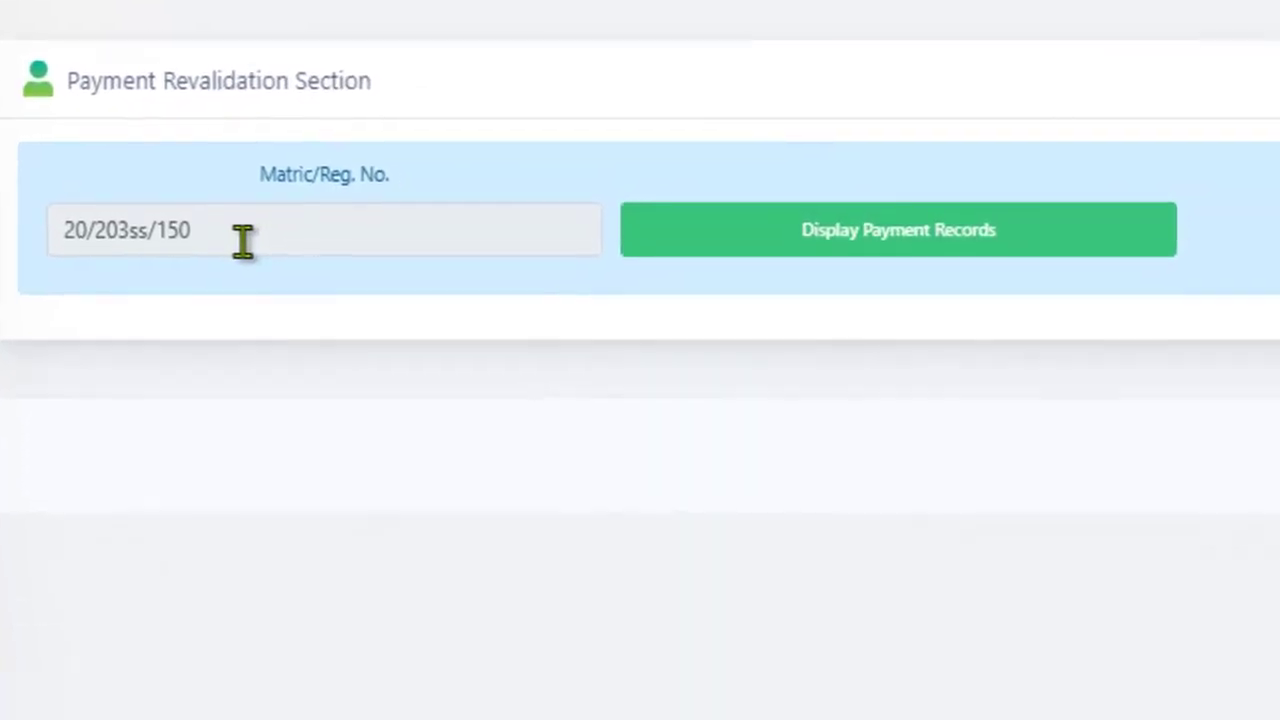
pyautogui.click(260, 480)
pyautogui.click(740, 251)
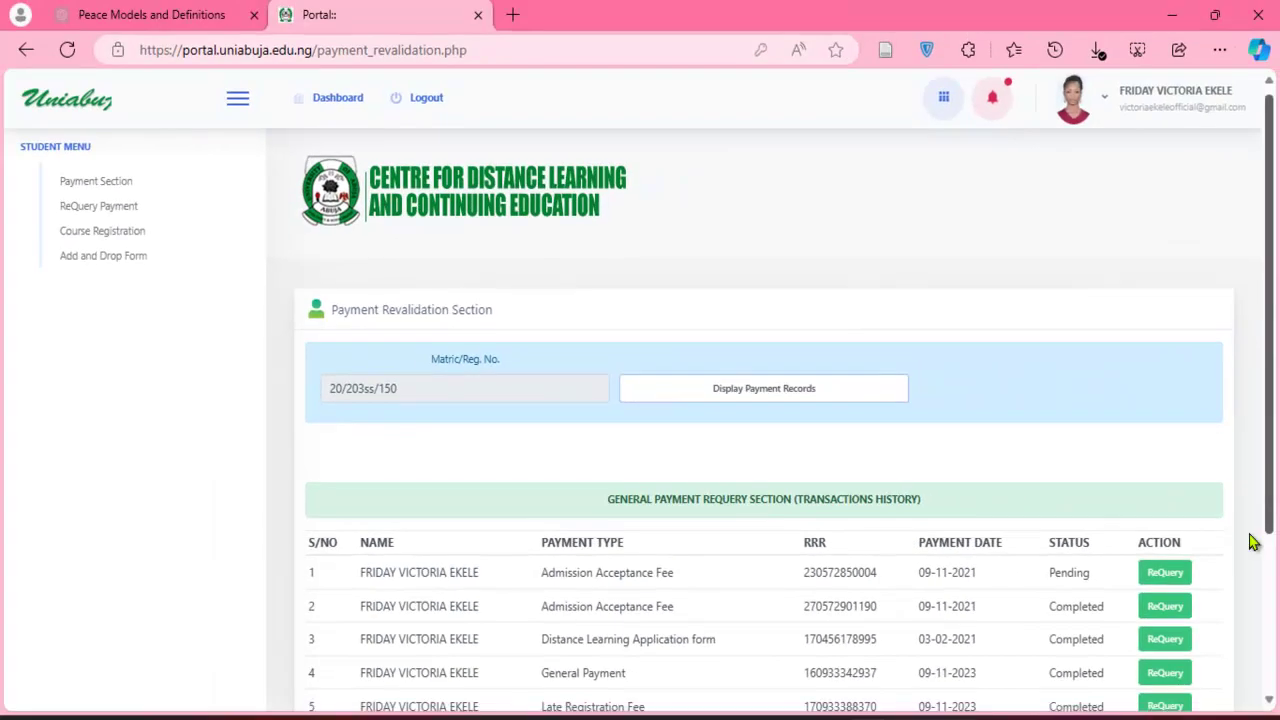
# - Set the transactions history table to show 100 entries
pyautogui.scroll(-3, 1248, 641)
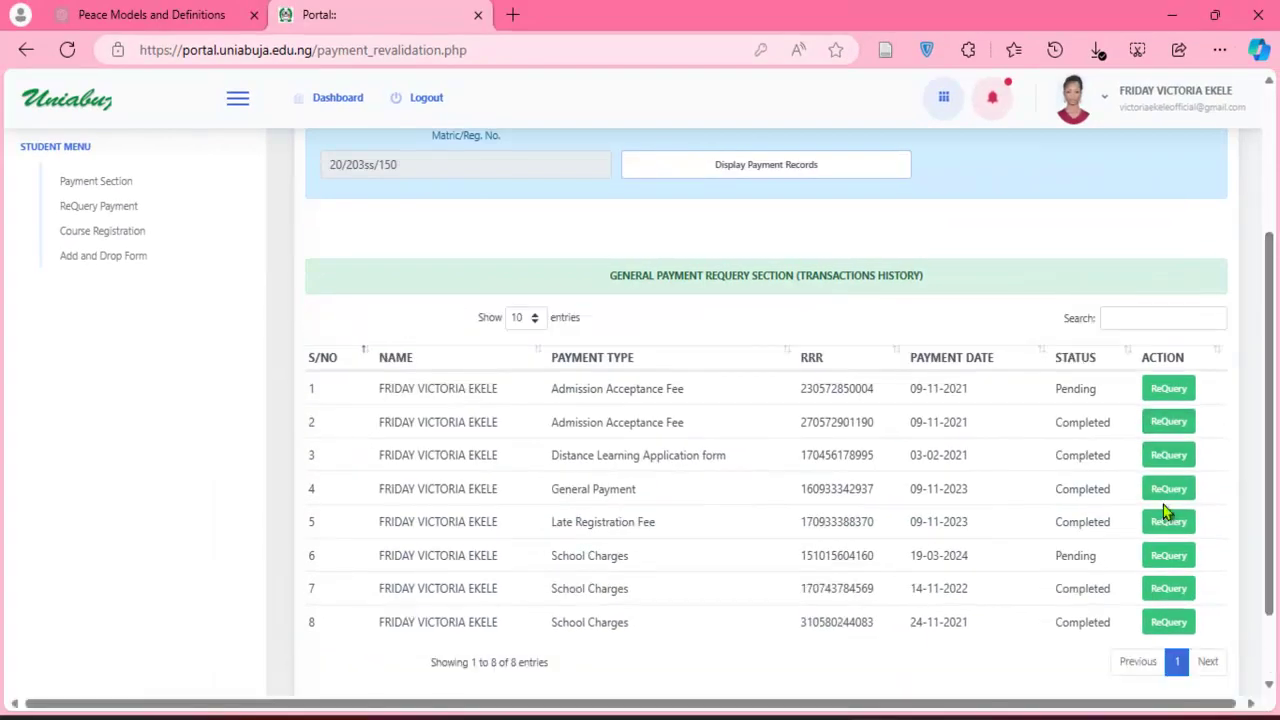
pyautogui.click(524, 318)
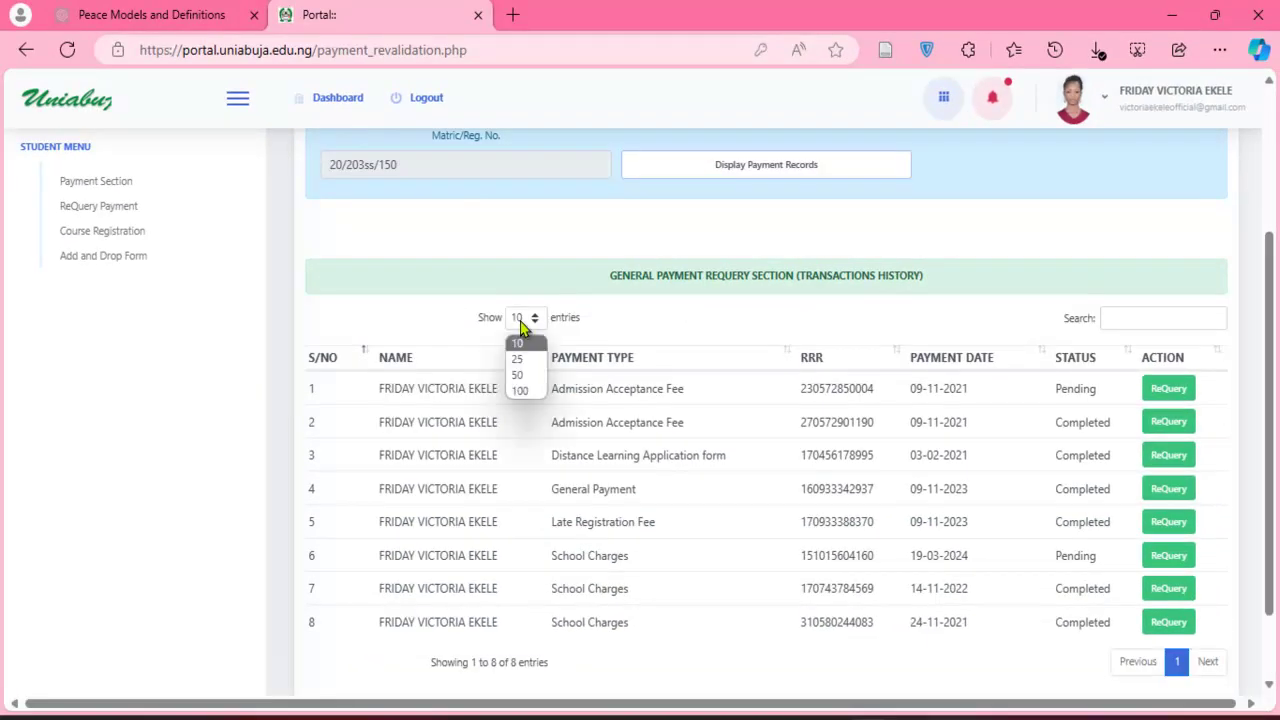
pyautogui.click(520, 391)
pyautogui.scroll(-2, 645, 422)
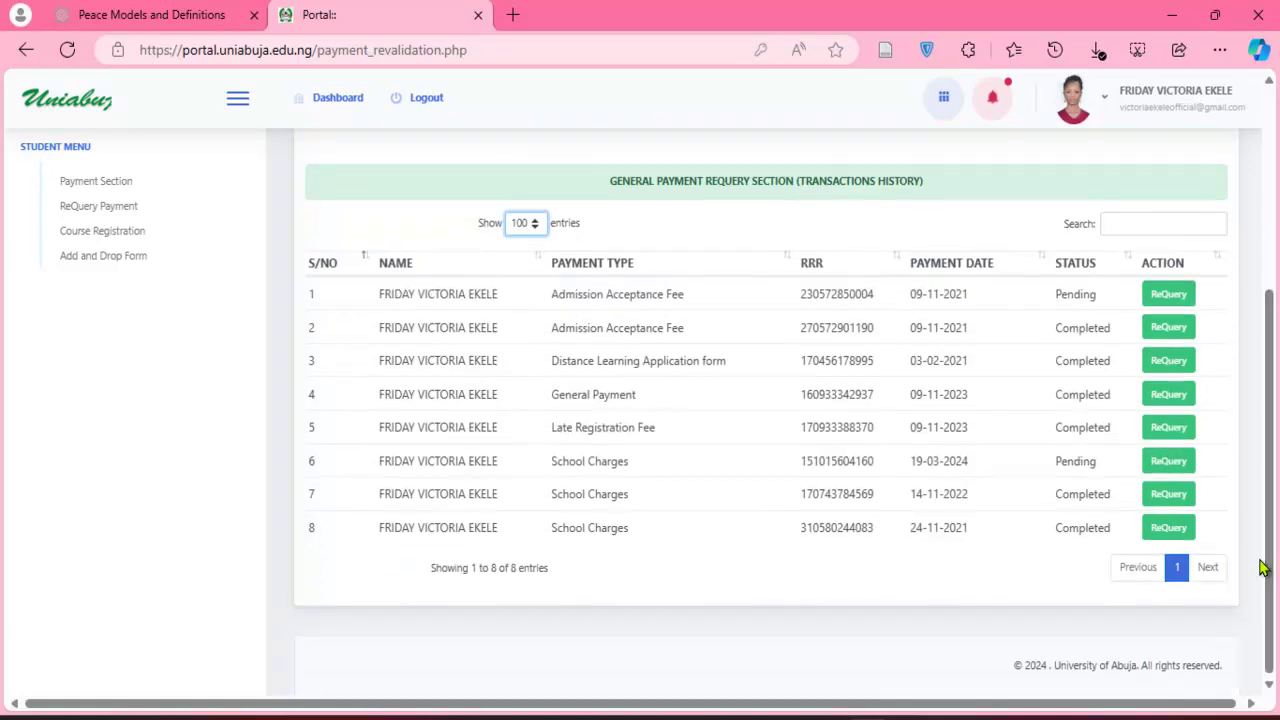
# - Examine the payment date, RRR and payment type of the 19-03-2024 School Charges transaction in the history table
pyautogui.moveTo(691, 298); pyautogui.dragTo(618, 313)
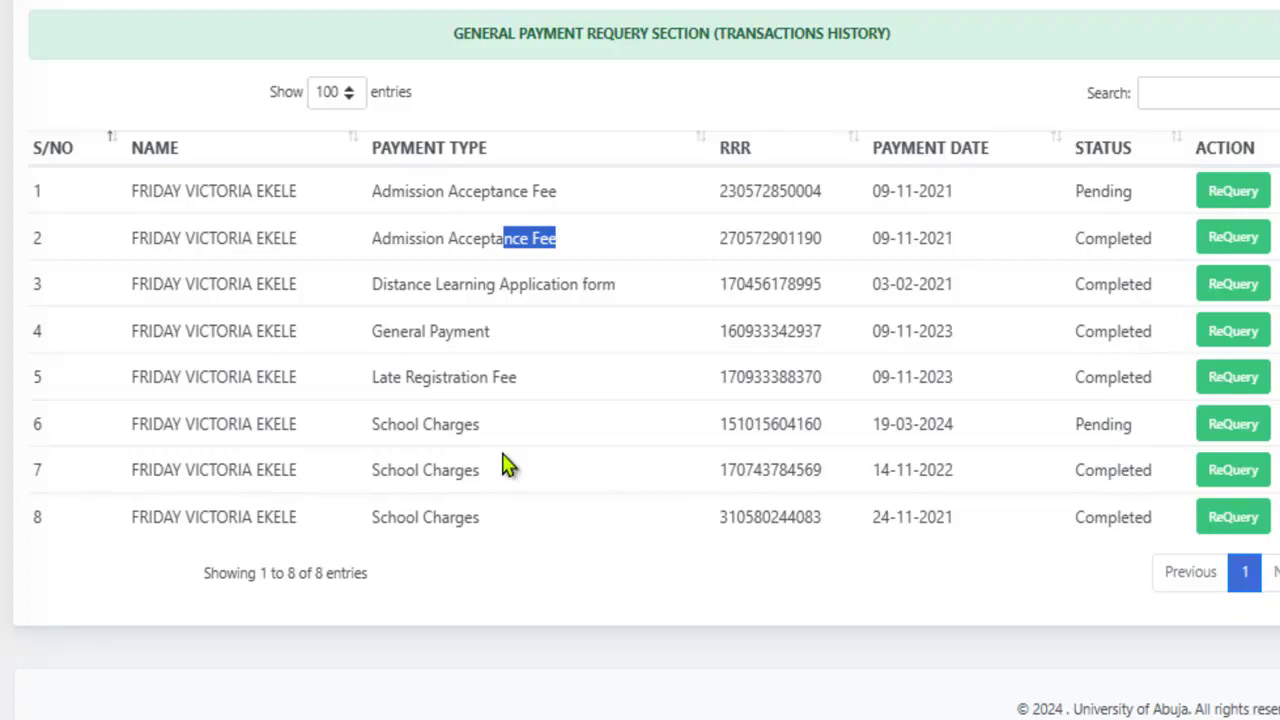
pyautogui.moveTo(957, 428); pyautogui.dragTo(880, 425)
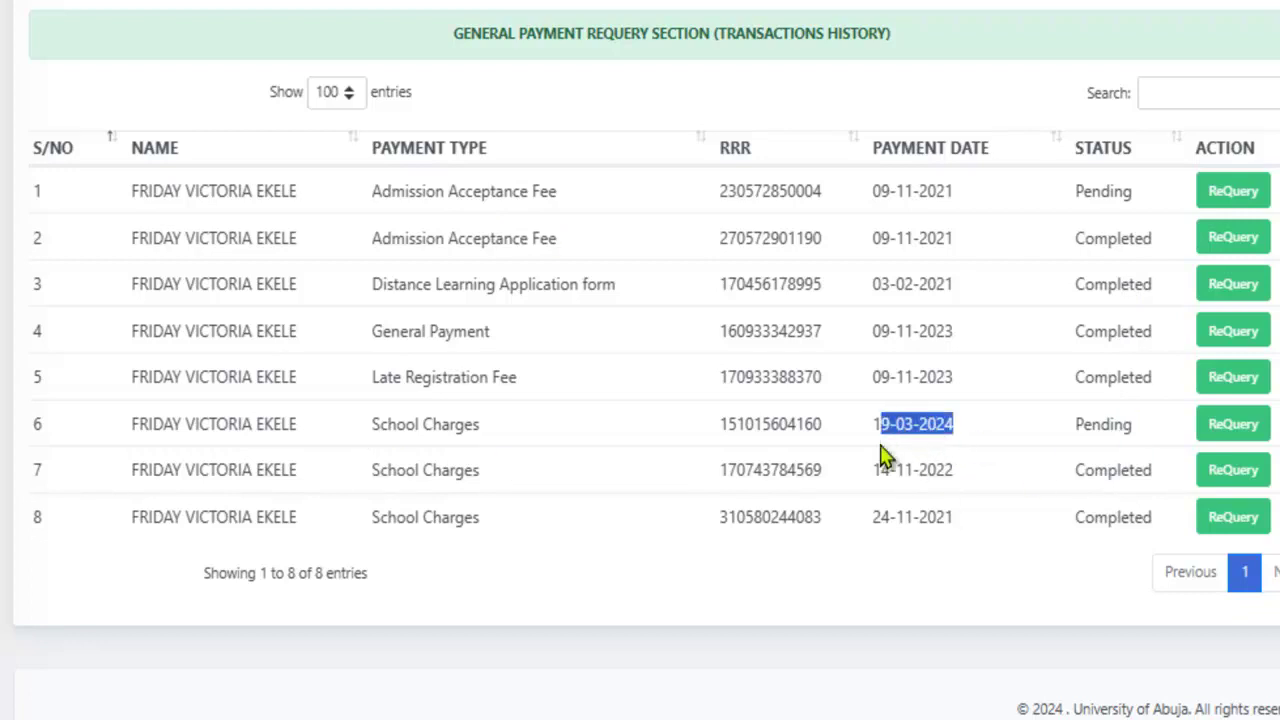
pyautogui.click(881, 458)
pyautogui.doubleClick(796, 419)
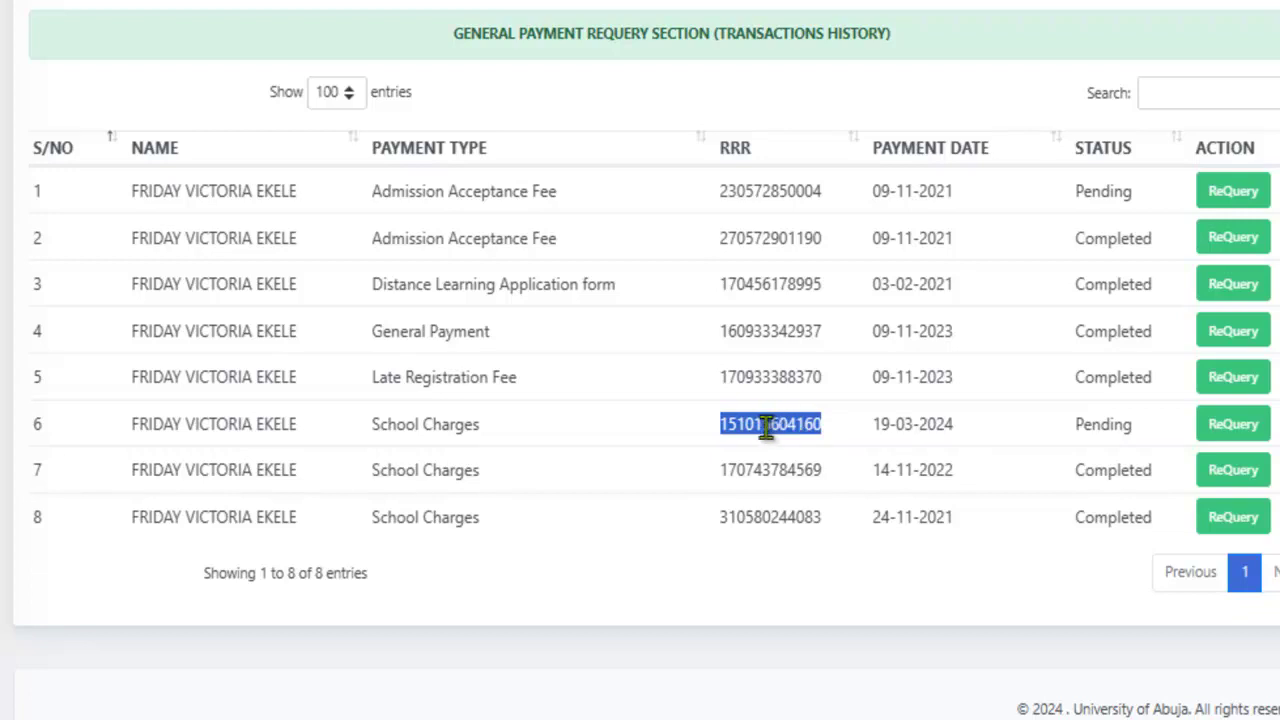
pyautogui.click(766, 428)
pyautogui.doubleClick(773, 427)
pyautogui.click(778, 428)
pyautogui.moveTo(480, 428); pyautogui.dragTo(373, 427)
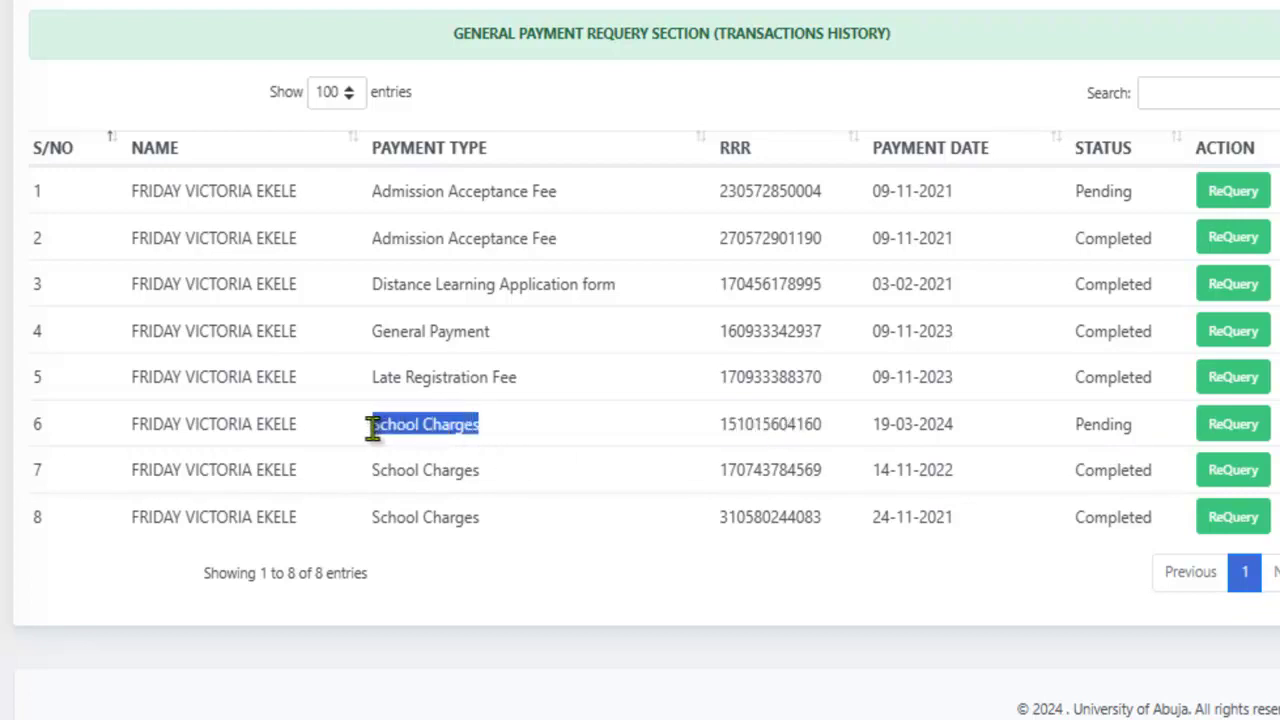
pyautogui.click(360, 446)
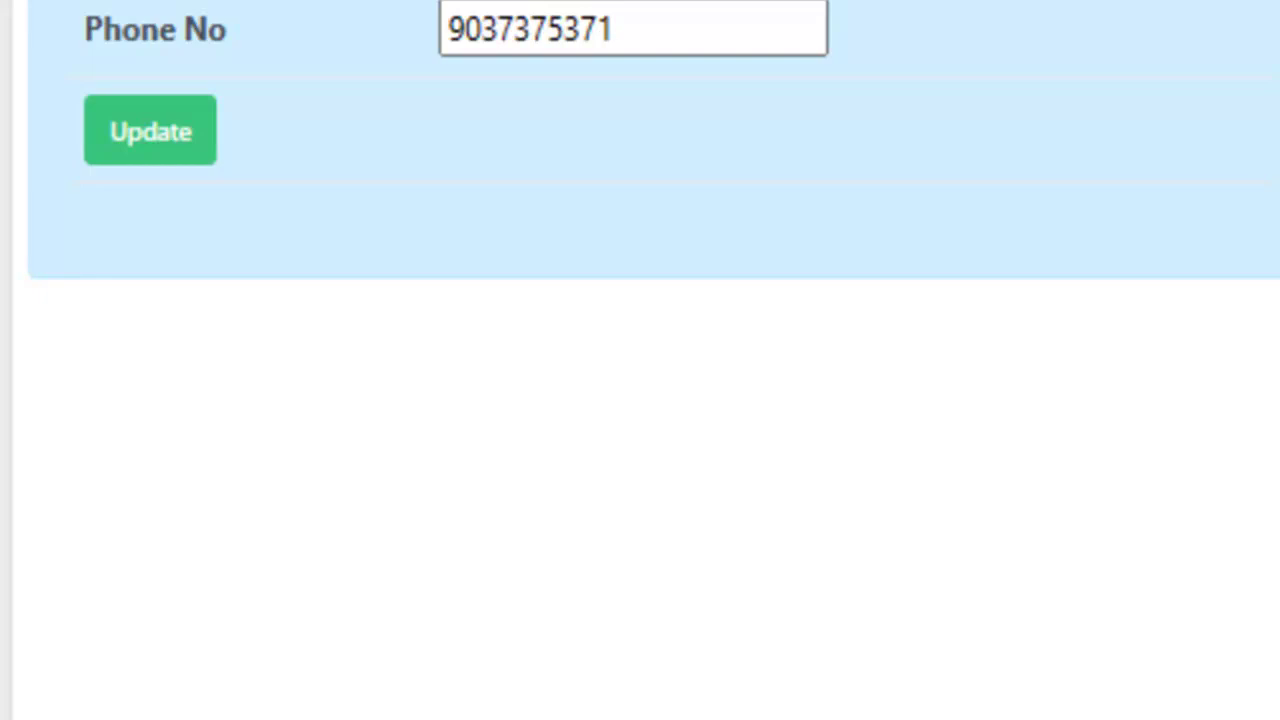
# - Look back up the dashboard from the contact update section through the results check to the passport/signature upload
pyautogui.scroll(5, 640, 360)
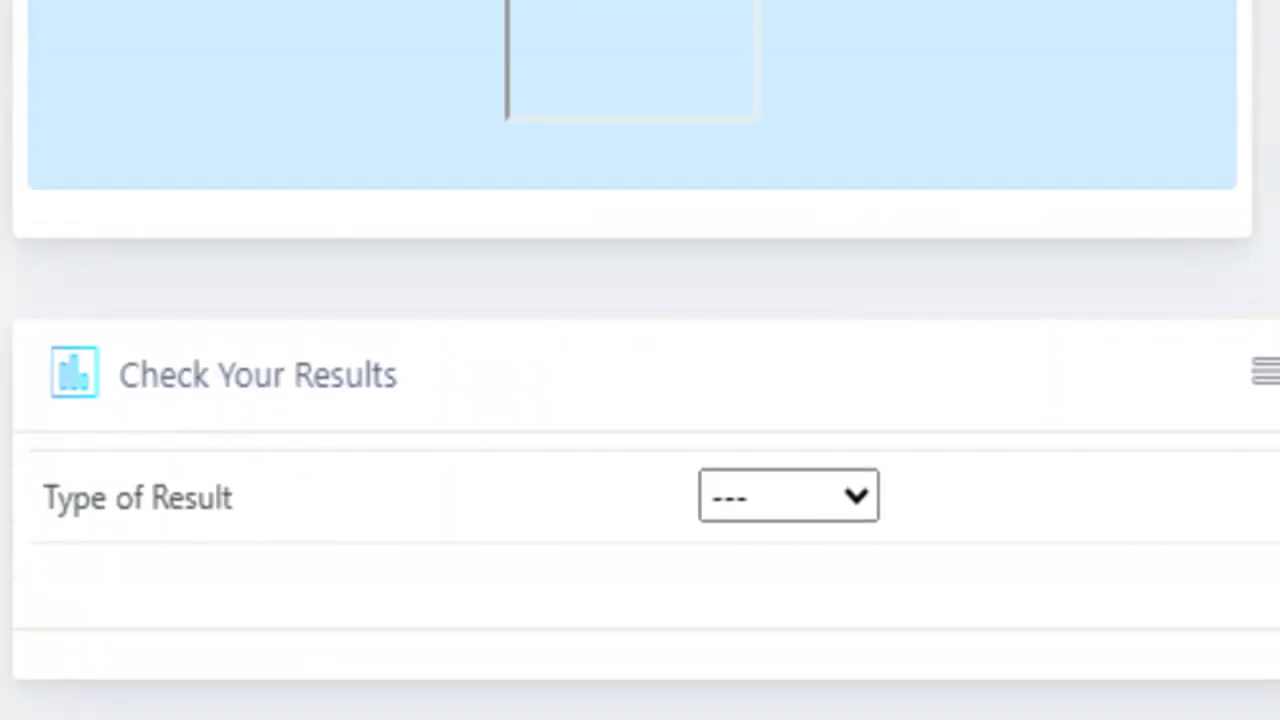
pyautogui.scroll(3, 640, 360)
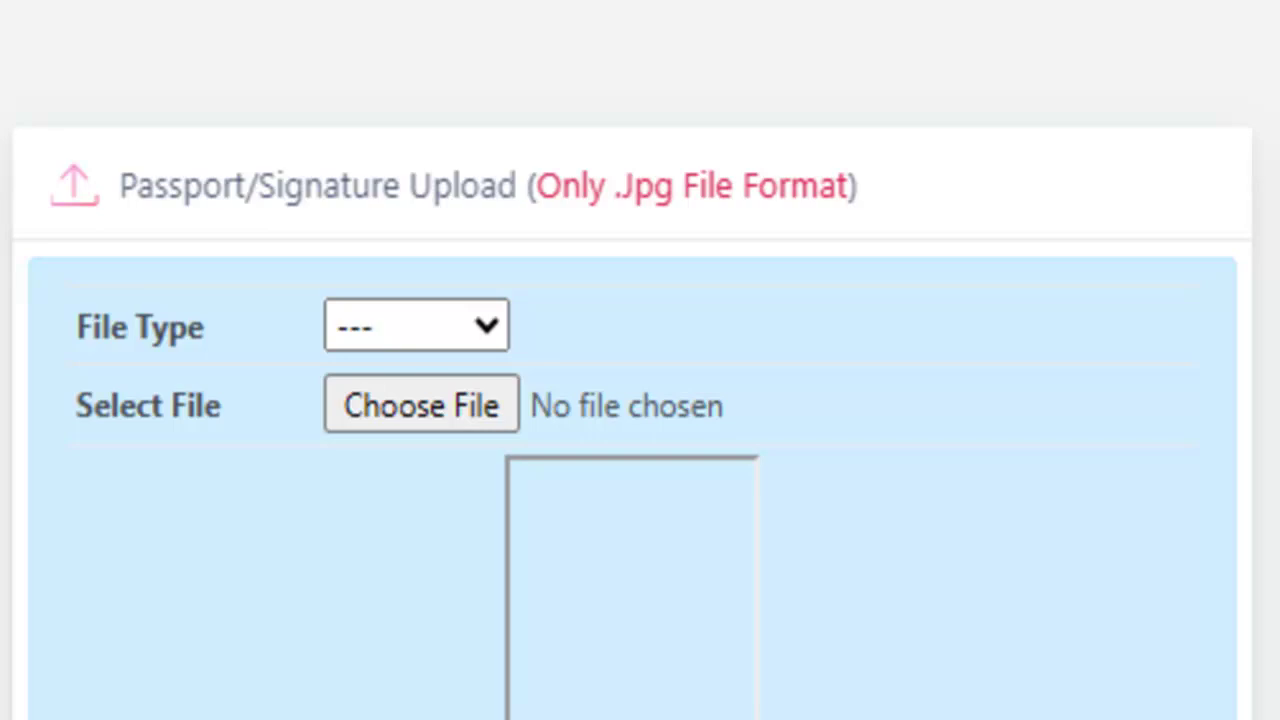
pyautogui.scroll(3, 640, 360)
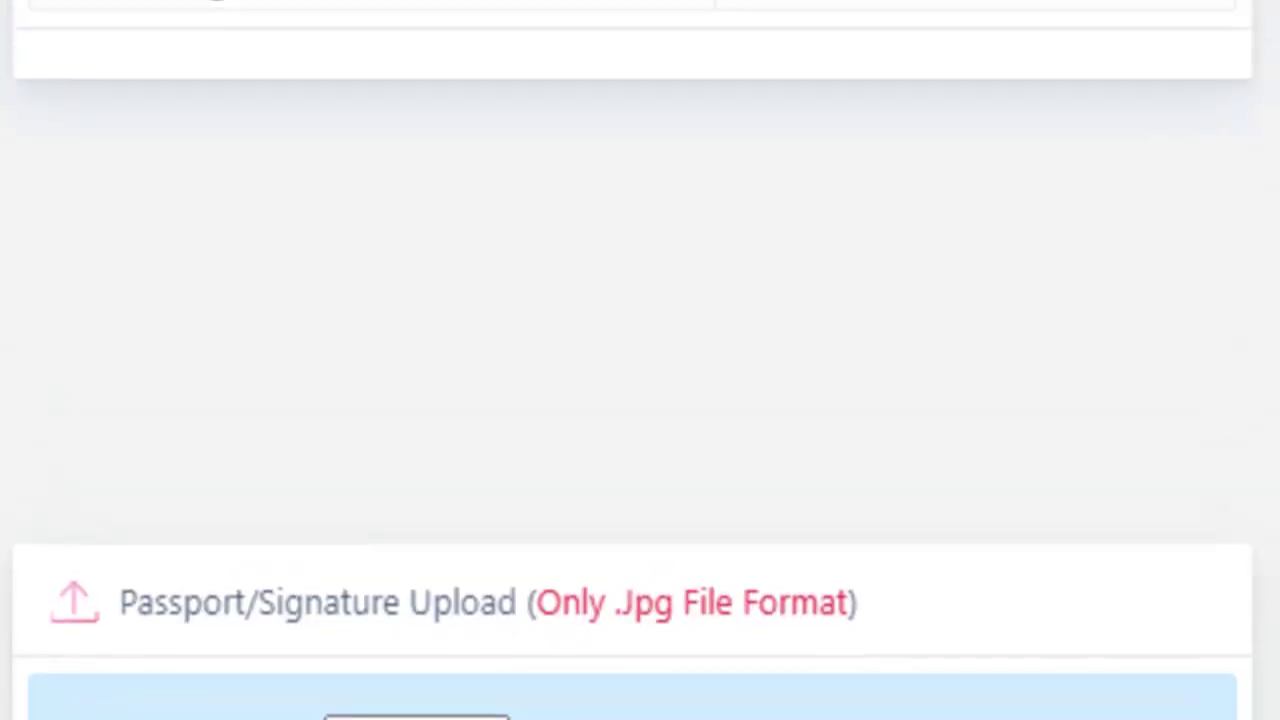